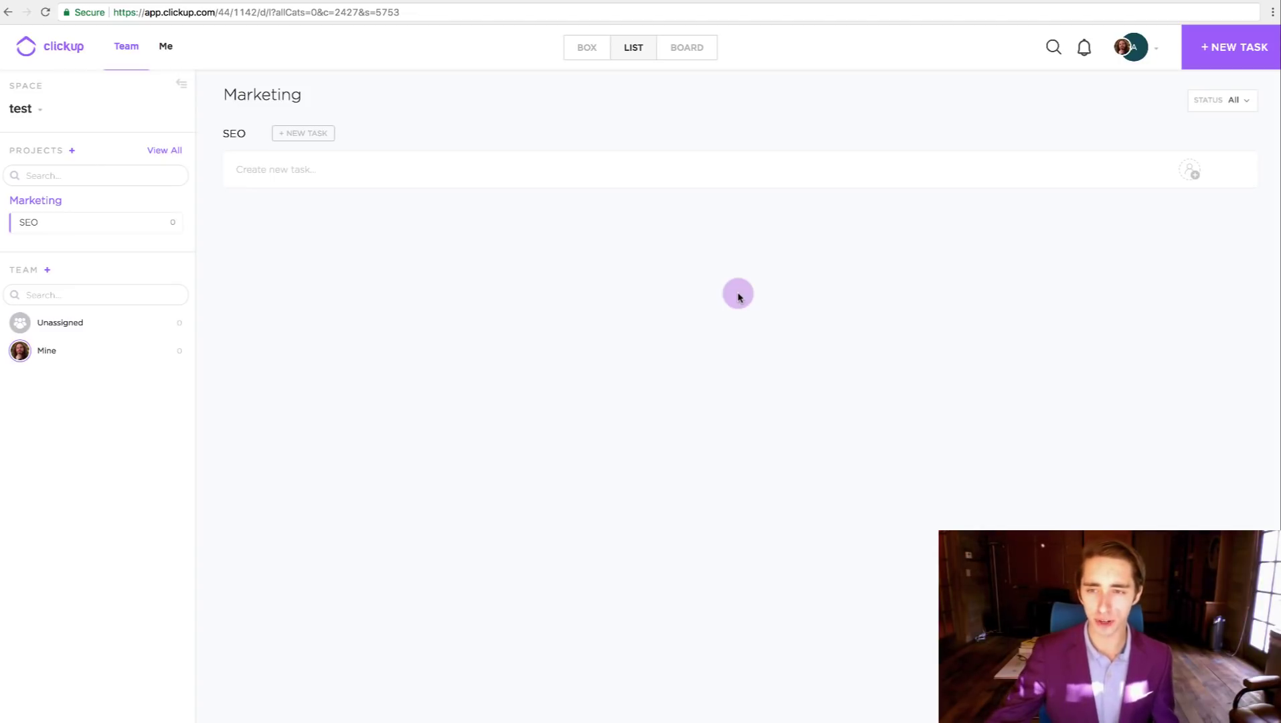
Step: Add the Slack integration to the AppBuilders team from its integration settings and authorize ClickUp's access to the Slack workspace
left_click(1126, 54)
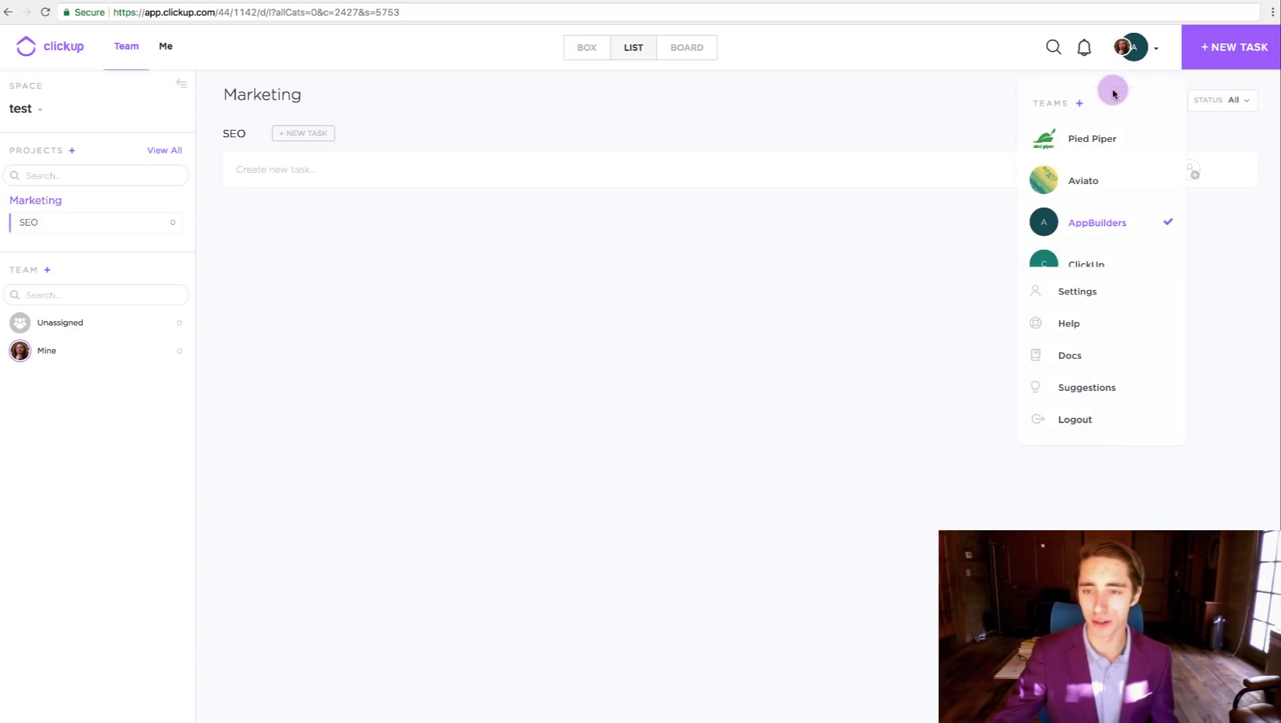
left_click(1082, 292)
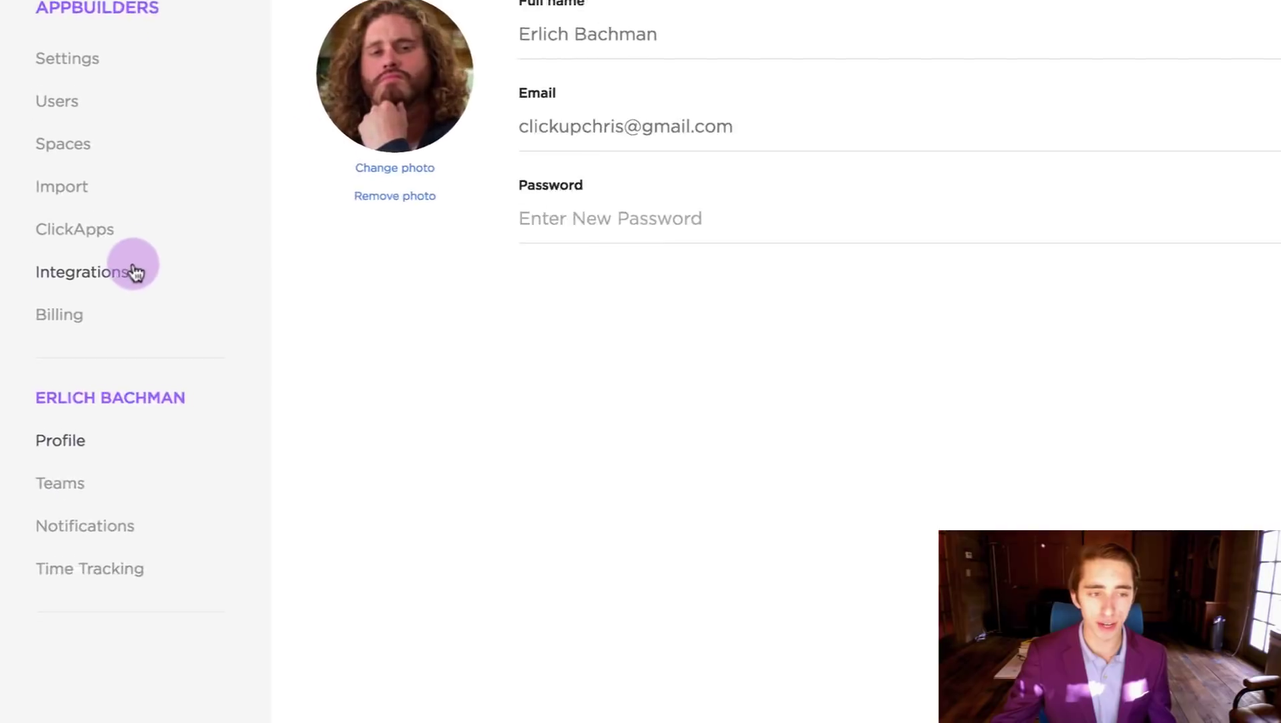
left_click(134, 267)
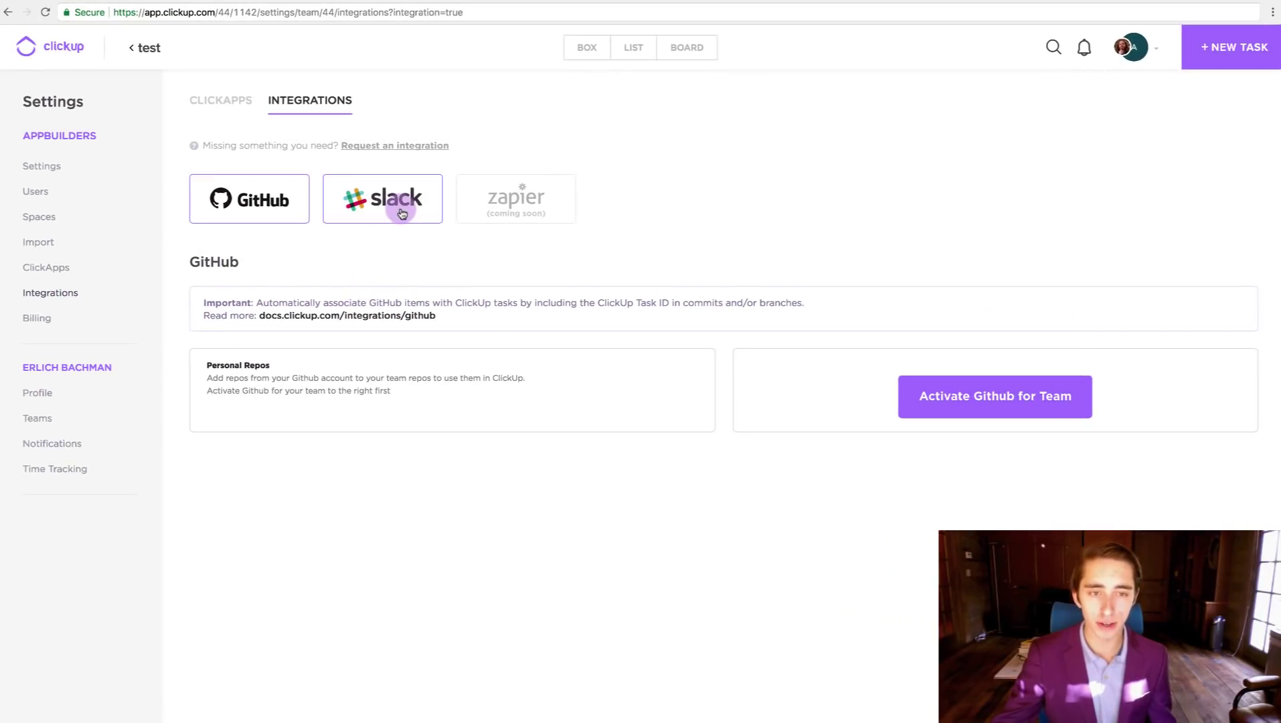
left_click(401, 213)
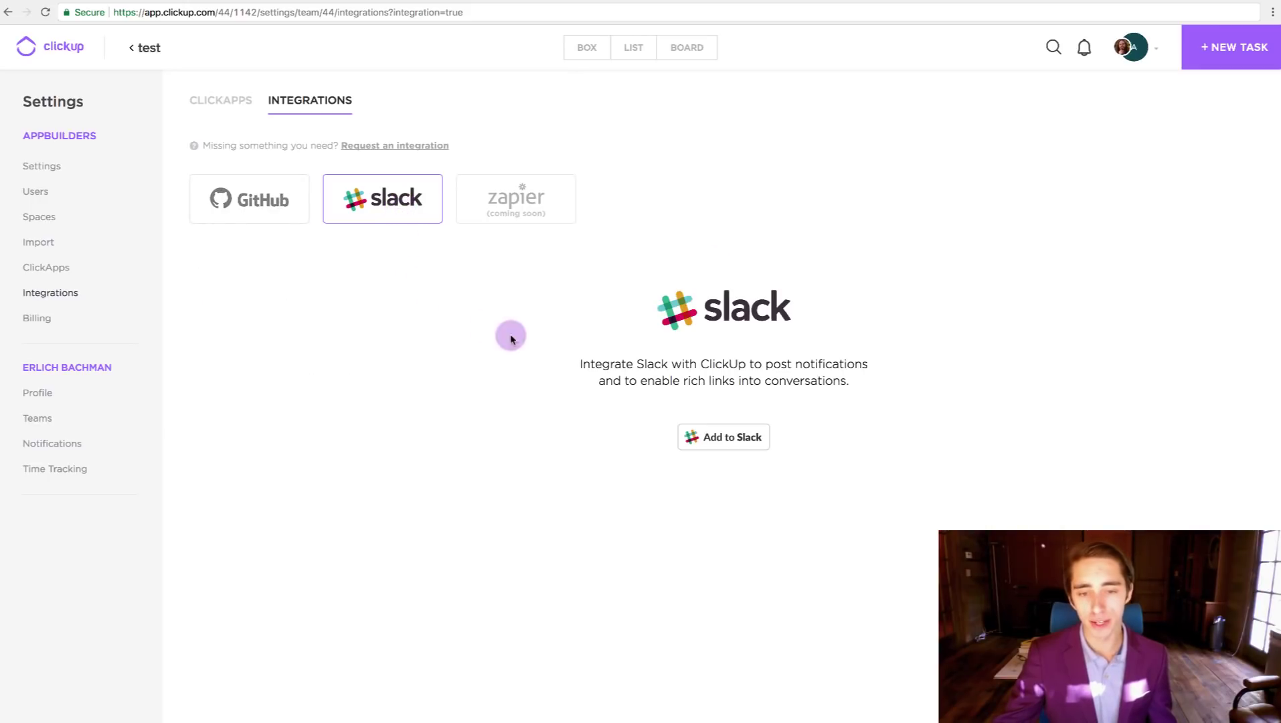
left_click(739, 438)
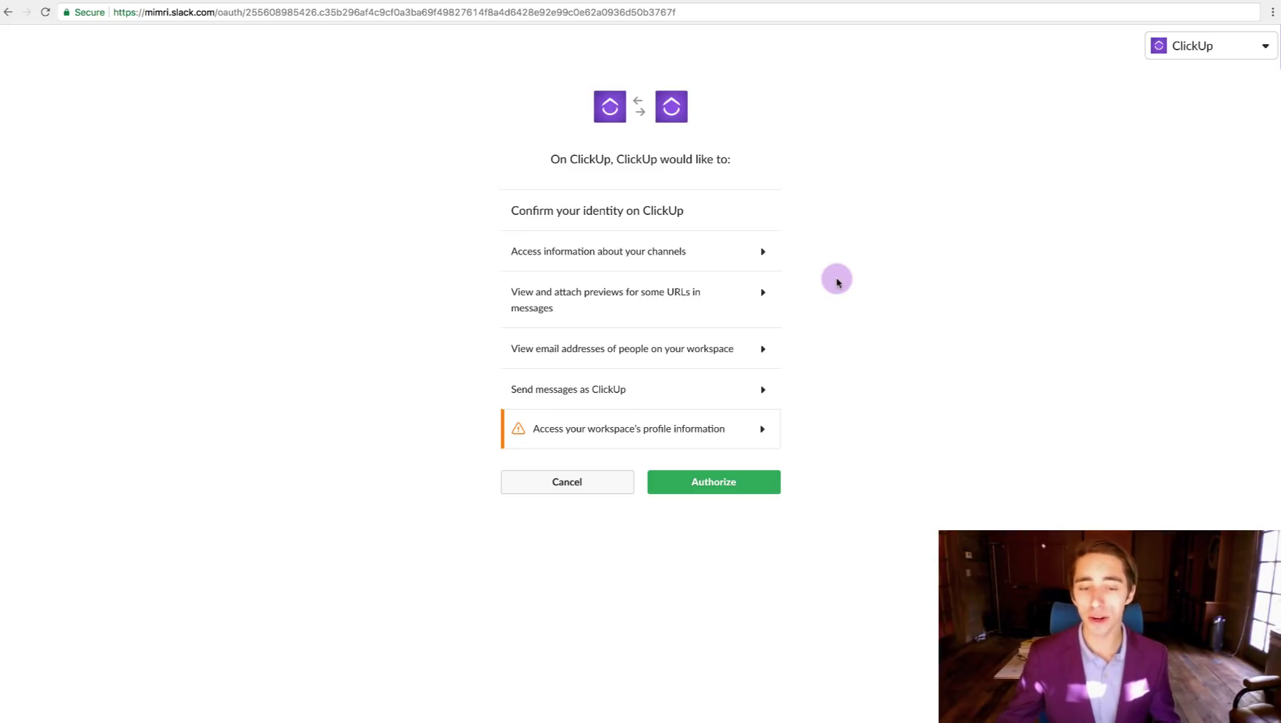
left_click(729, 481)
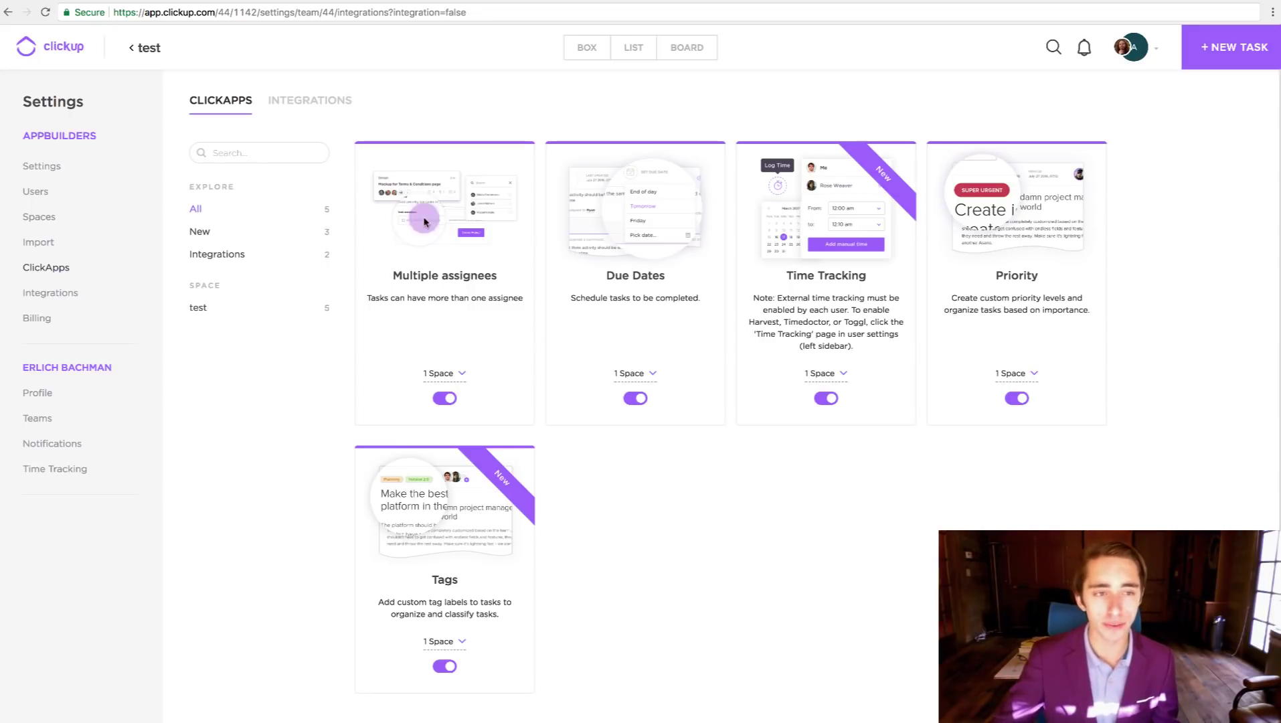
Step: Return to the test space, open Test Task in the Marketing project's SEO list and copy its URL
left_click(166, 59)
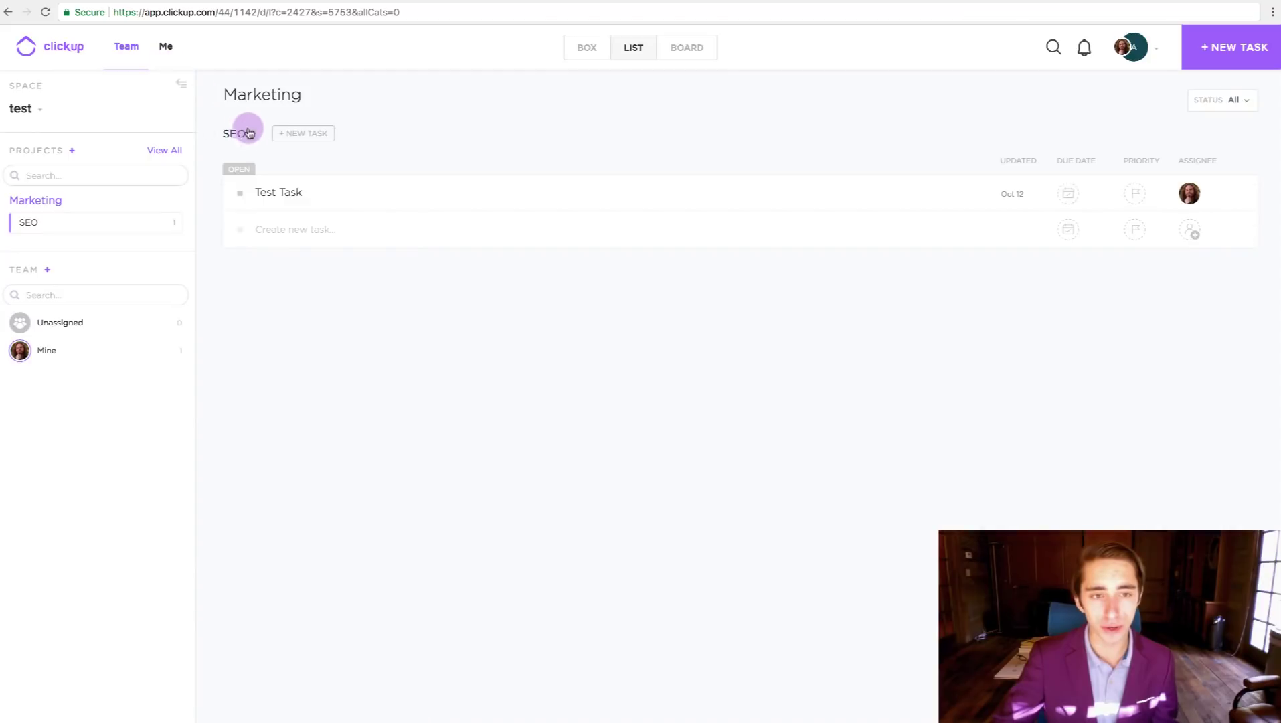
left_click(292, 192)
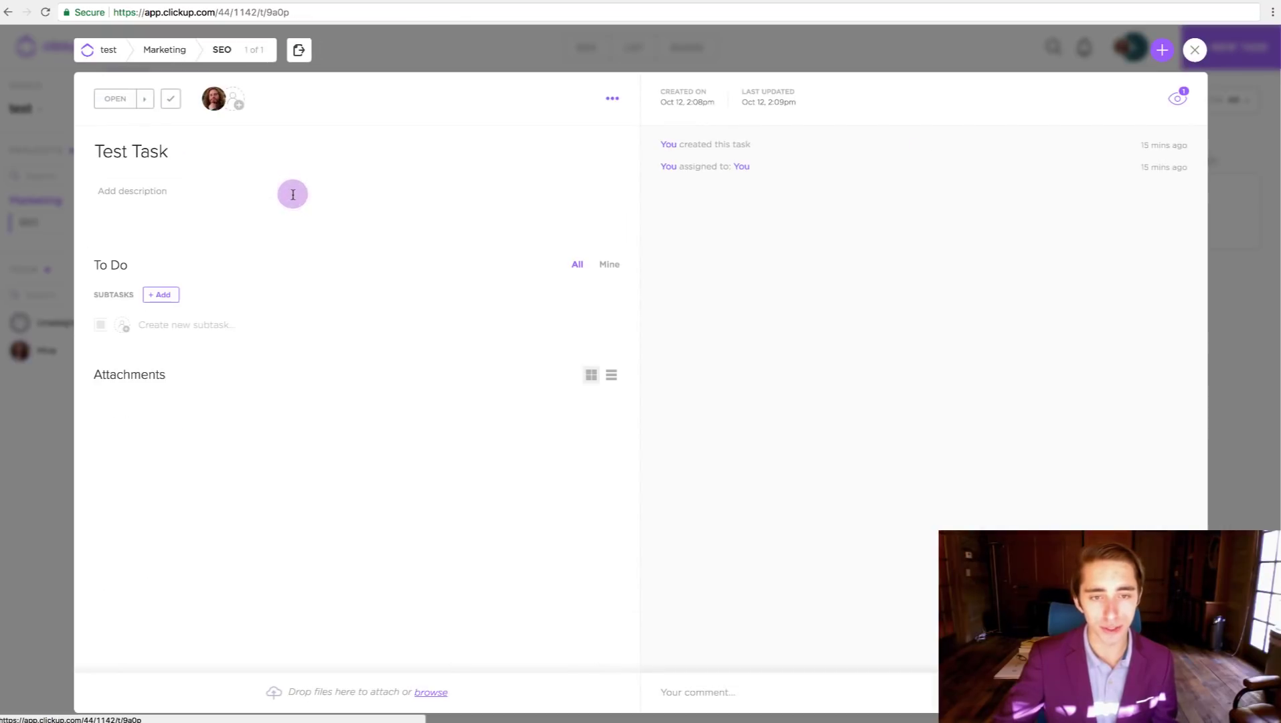
left_click(322, 14)
key("super+c")
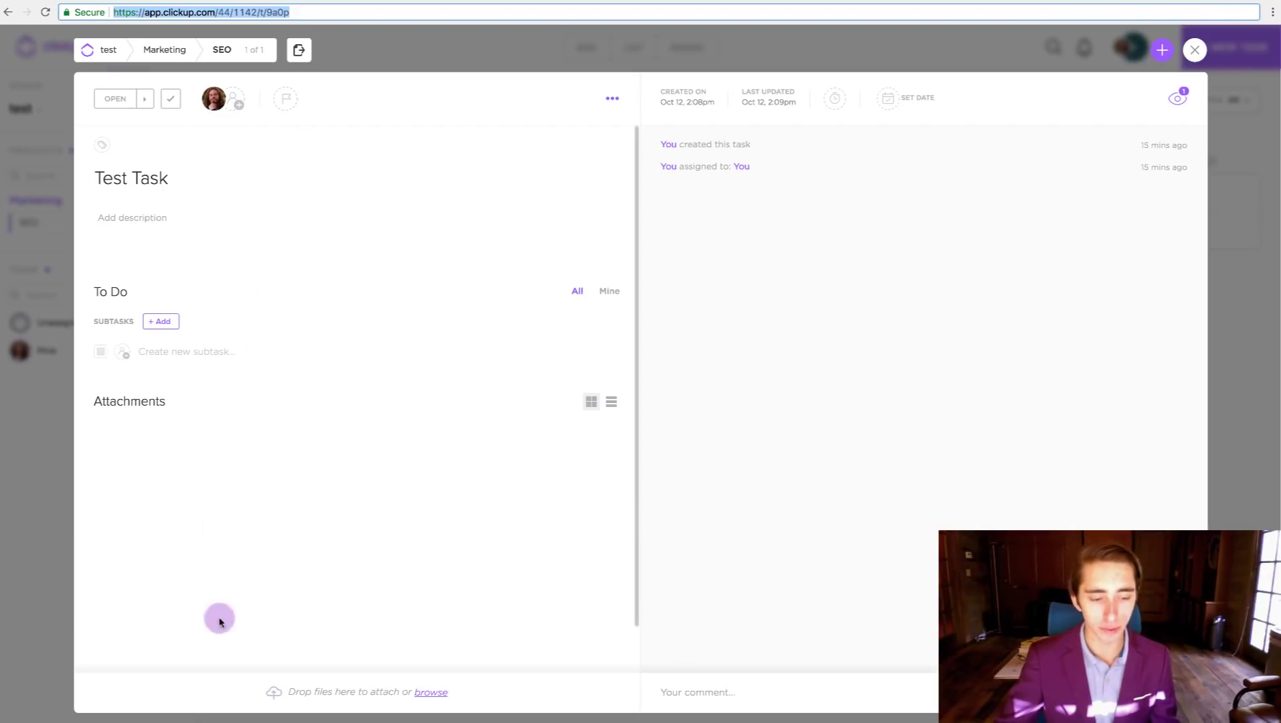
Step: Switch to Slack and post the copied task link in the open group direct message
key("super+Tab")
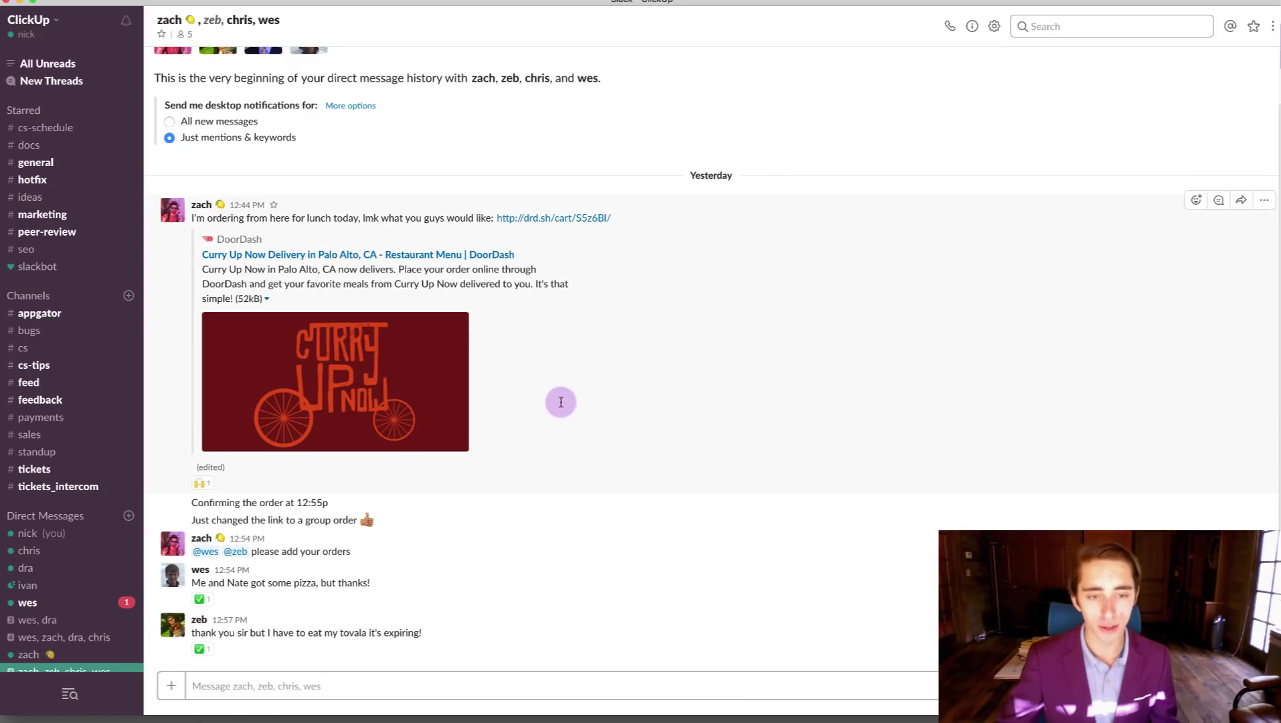
left_click(366, 685)
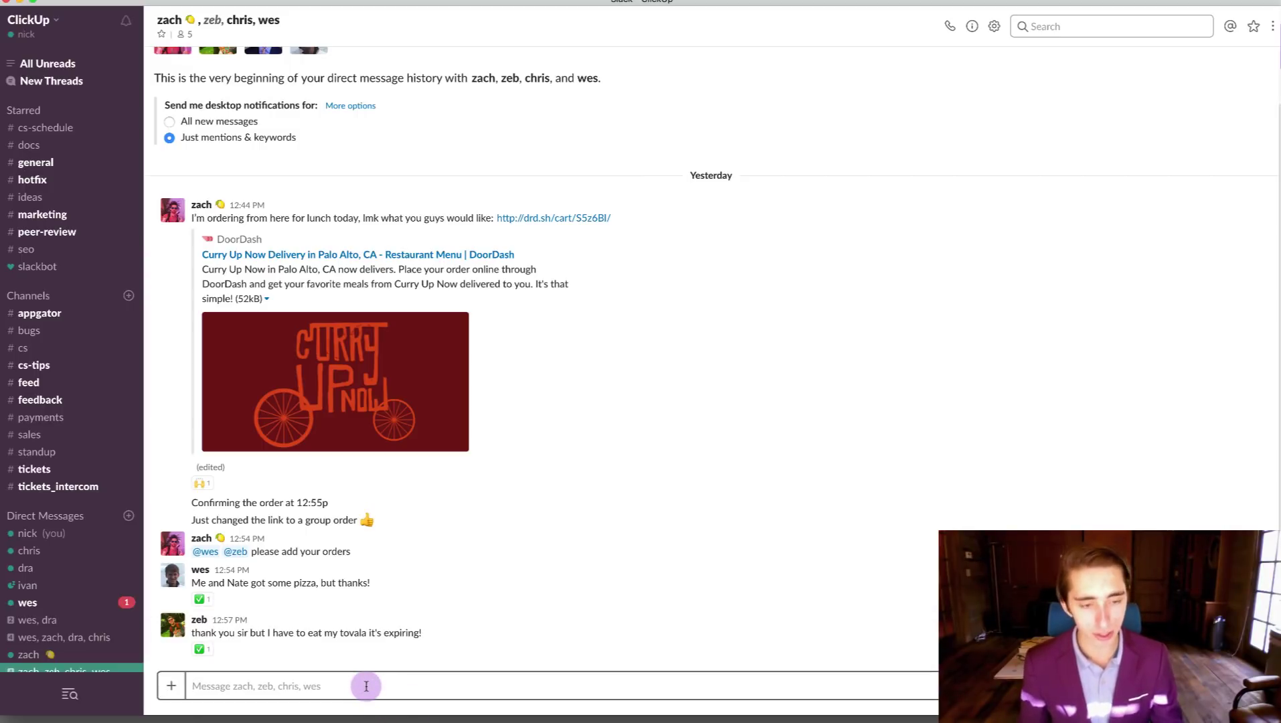
key("super+v")
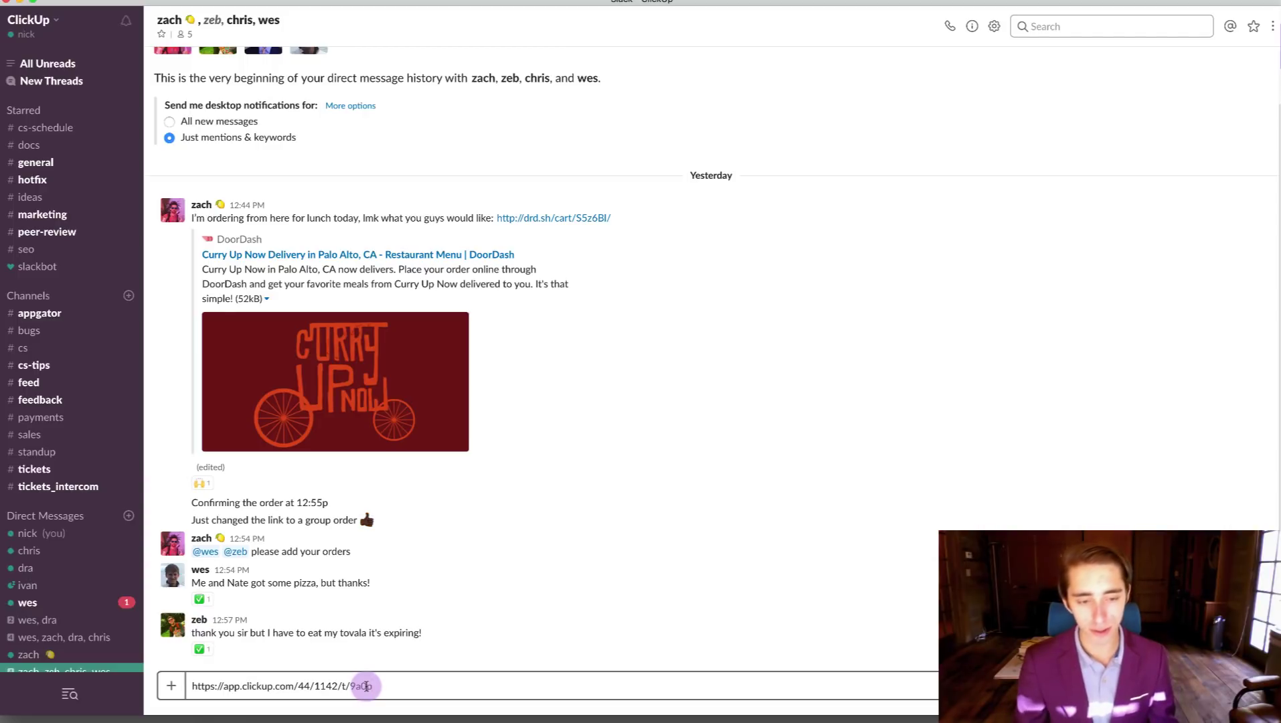
key("Return")
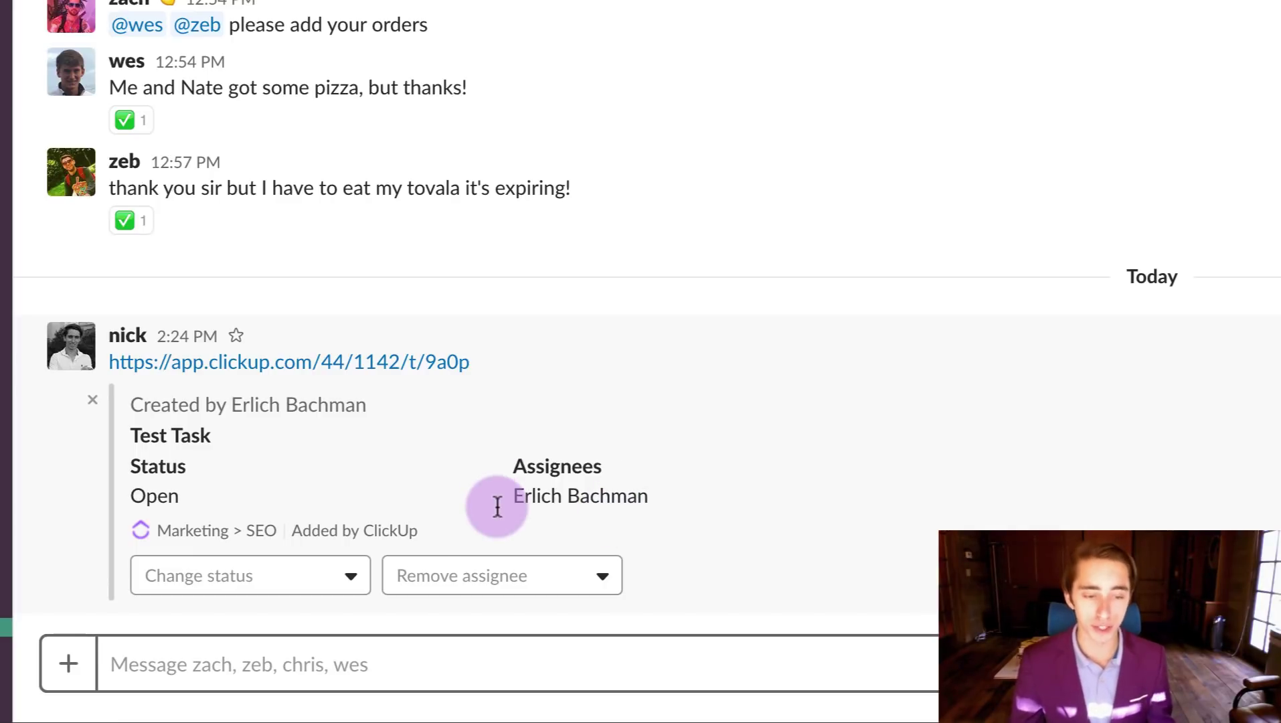
Step: Set Test Task's status to in progress and remove its assignee directly from the link preview in the Slack message
left_click(182, 582)
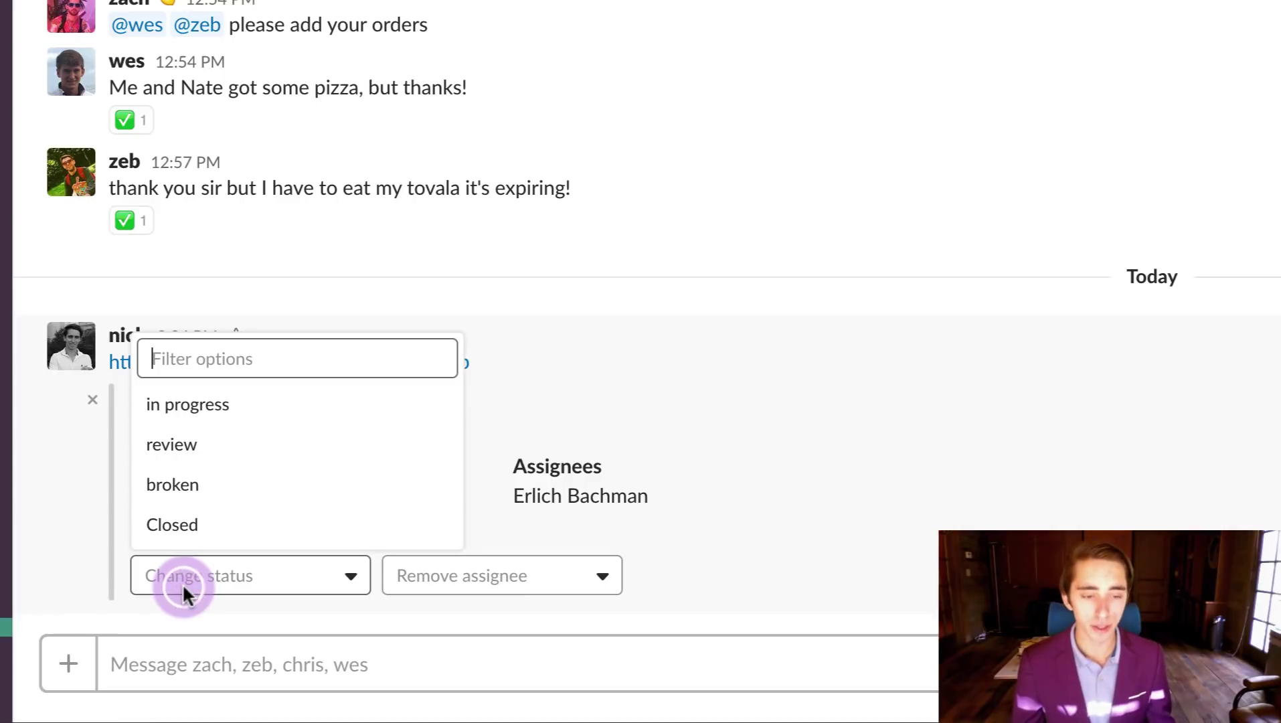
left_click(190, 404)
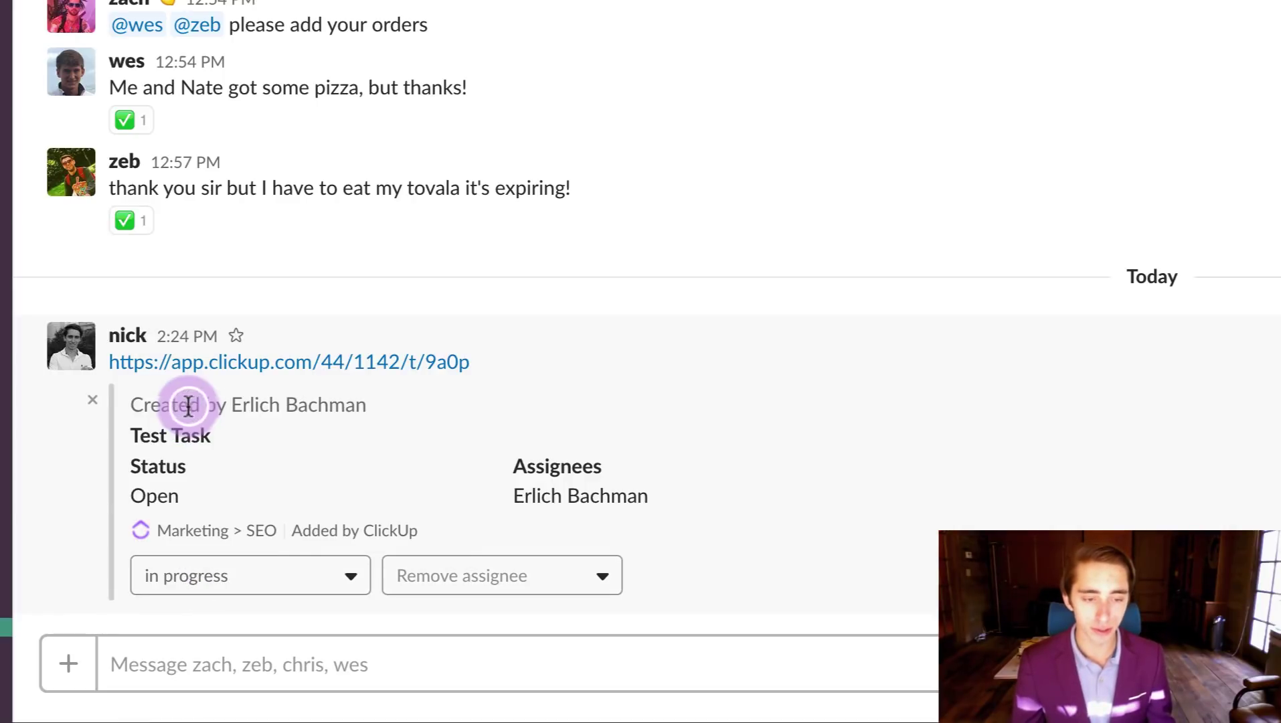
left_click(420, 573)
left_click(461, 527)
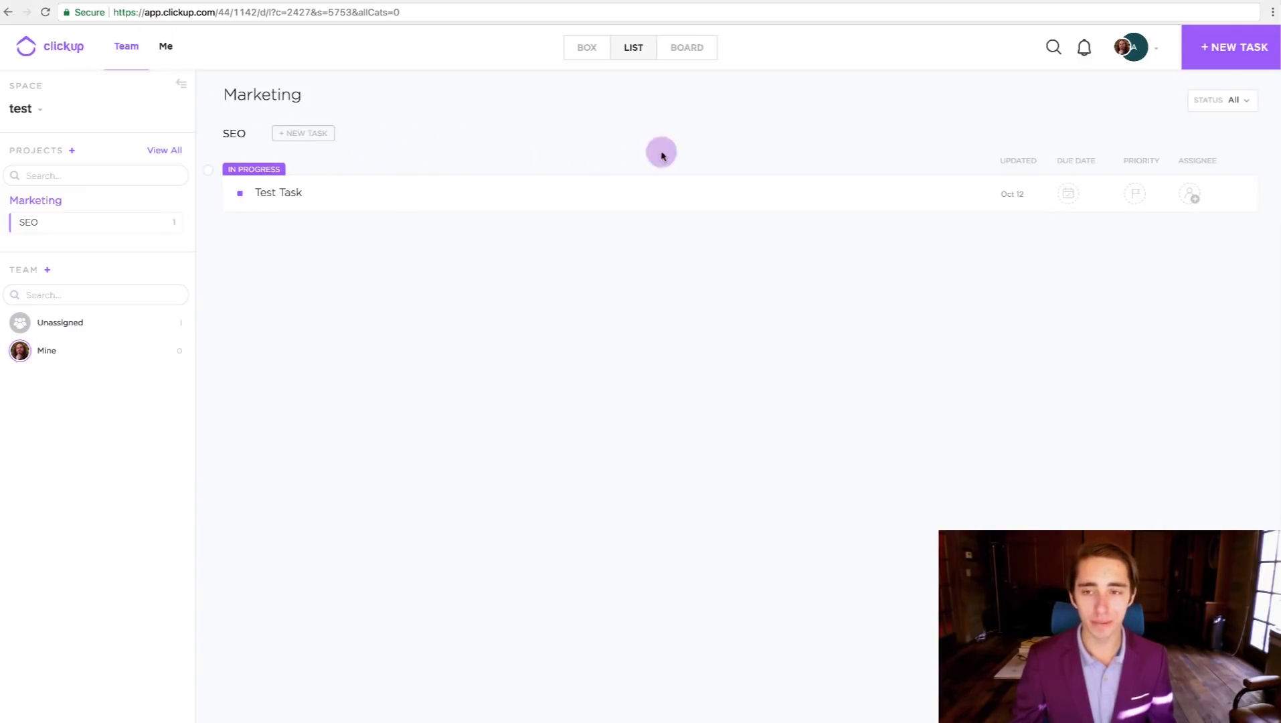
Step: Open the Slack integration page in the AppBuilders team's settings
left_click(1138, 54)
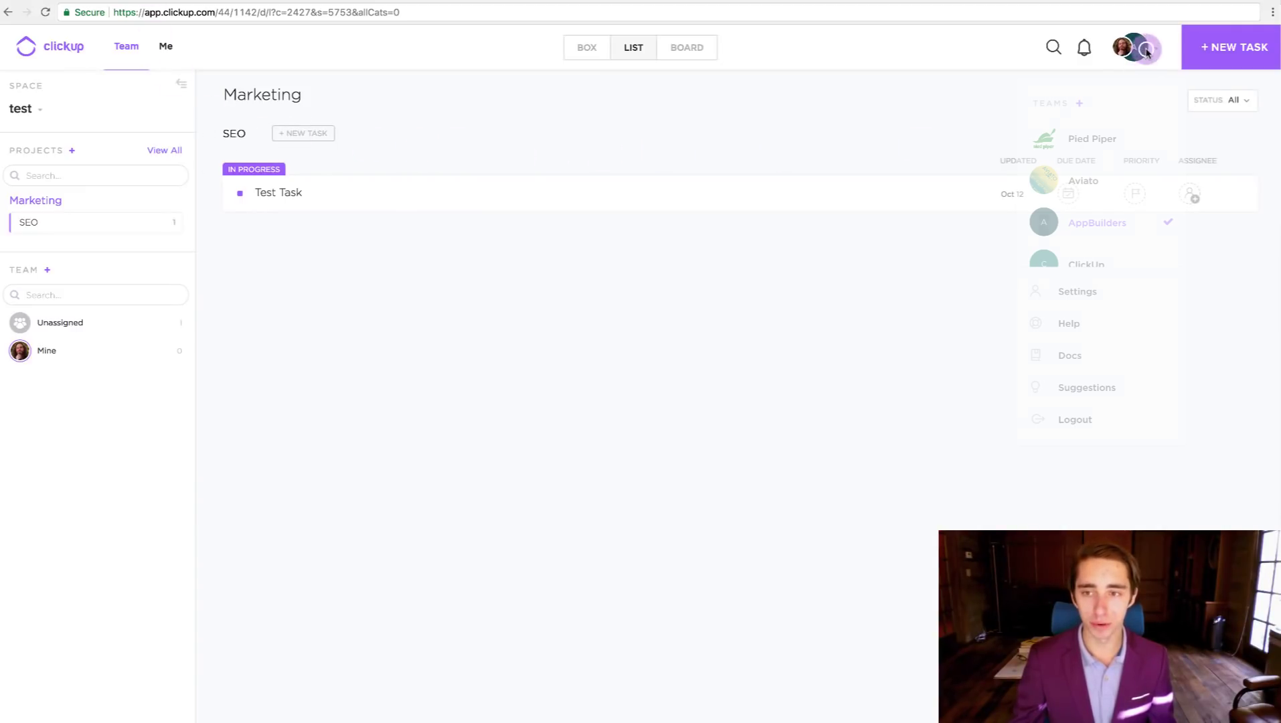
left_click(1075, 297)
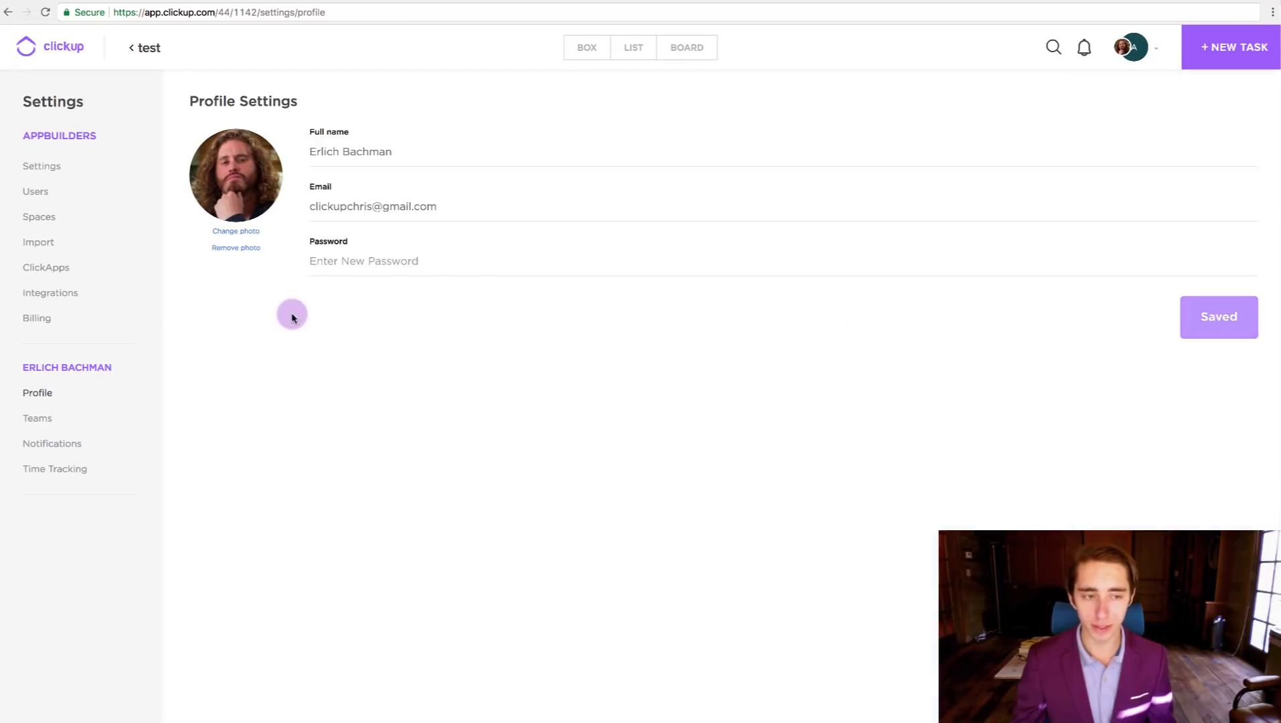
left_click(80, 304)
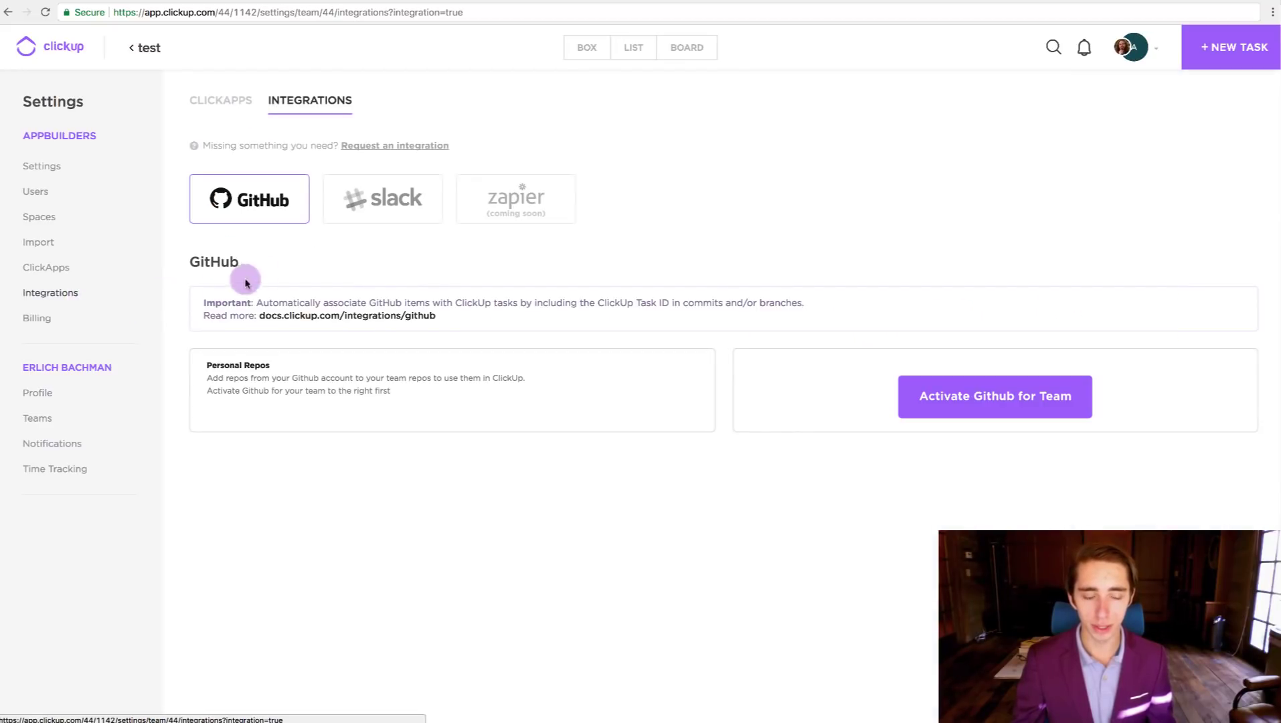
left_click(384, 206)
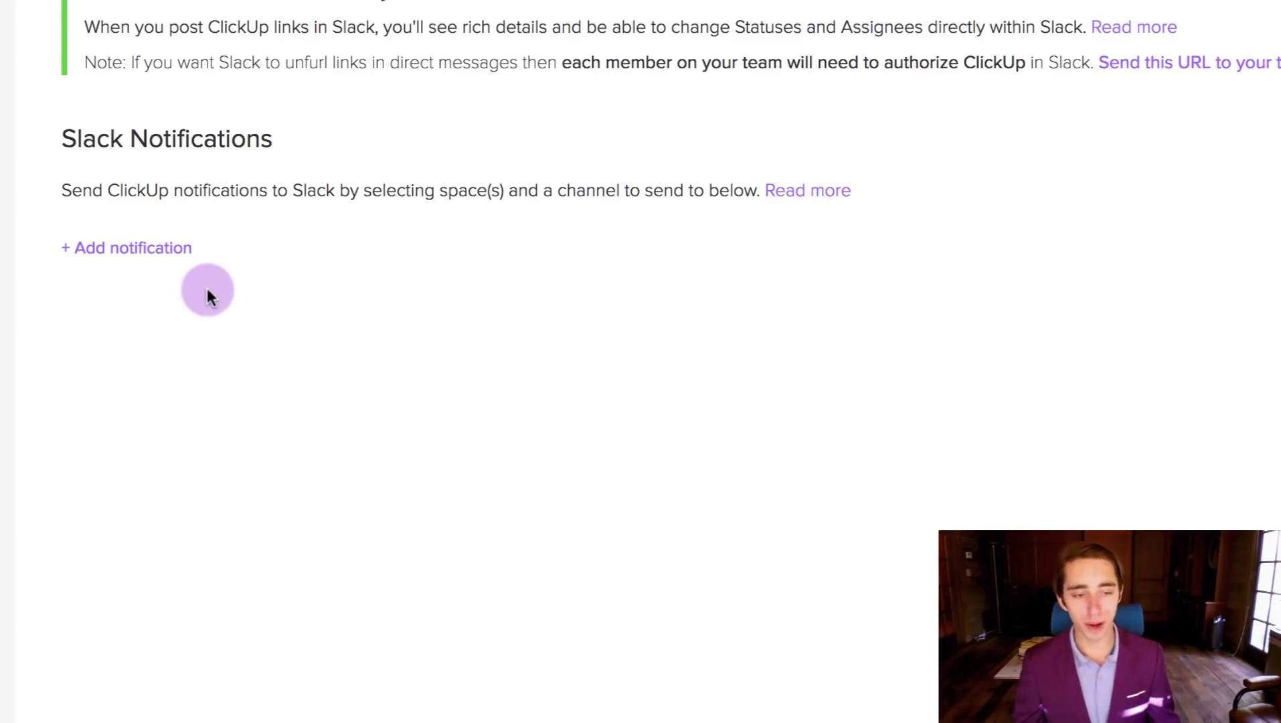
Step: Add a Slack notification that sends updates from the test space to test_channel, and save it
left_click(114, 257)
left_click(111, 258)
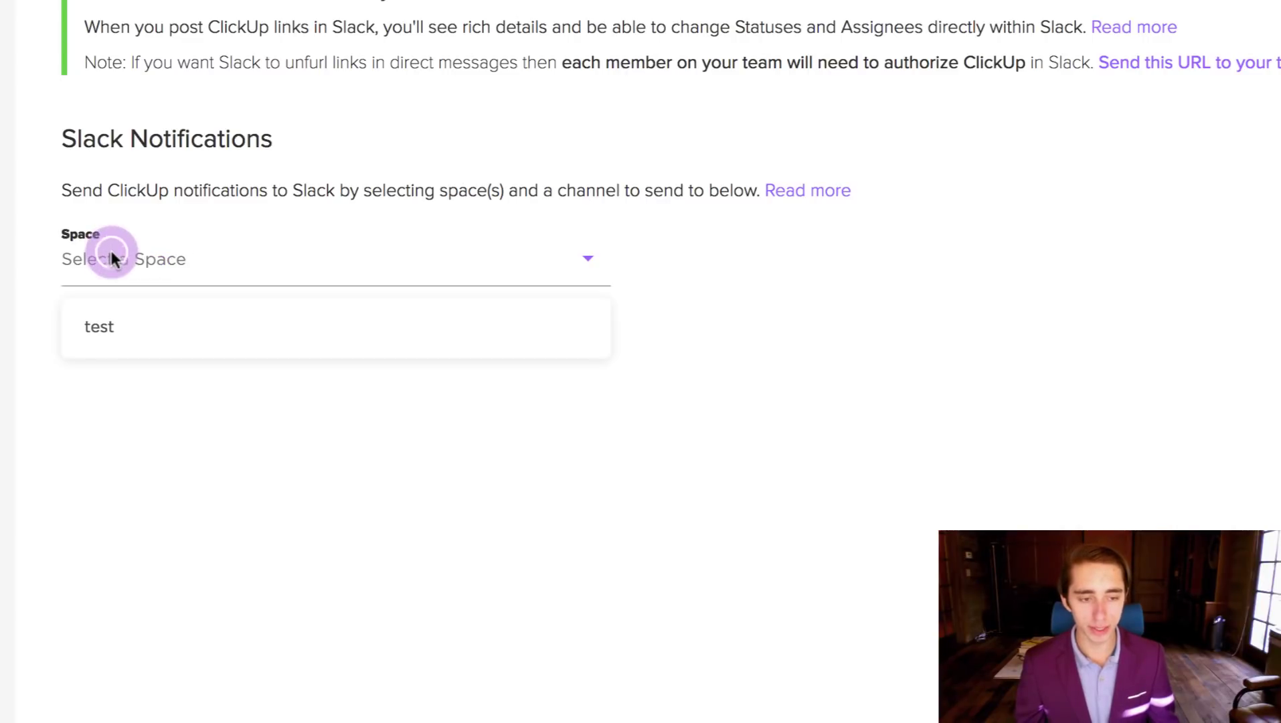
left_click(103, 332)
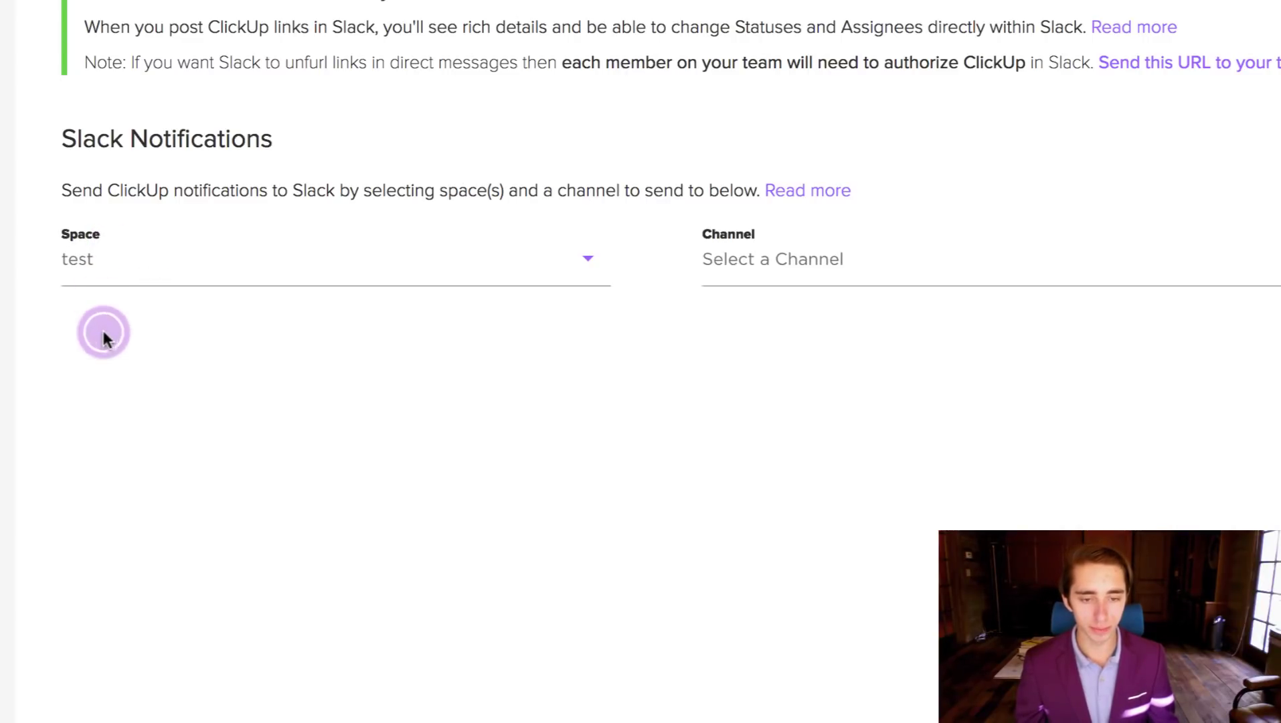
left_click(922, 267)
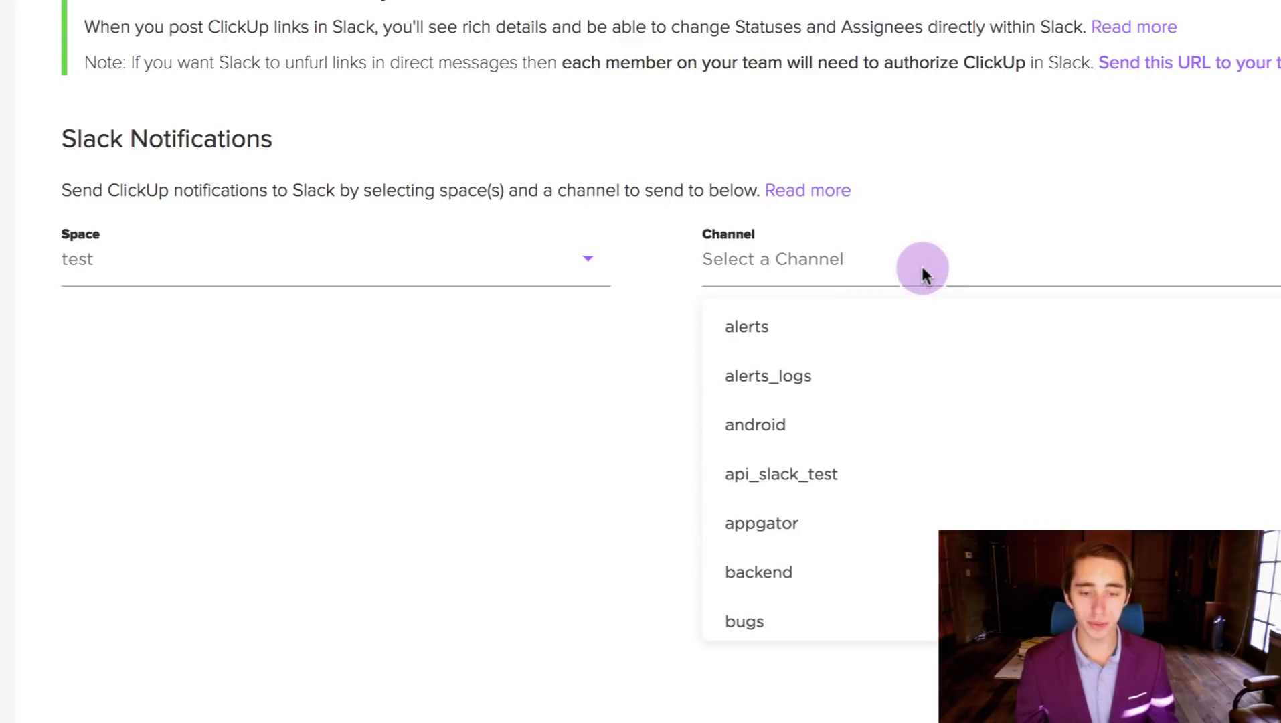
scroll(895, 376, "down", 10)
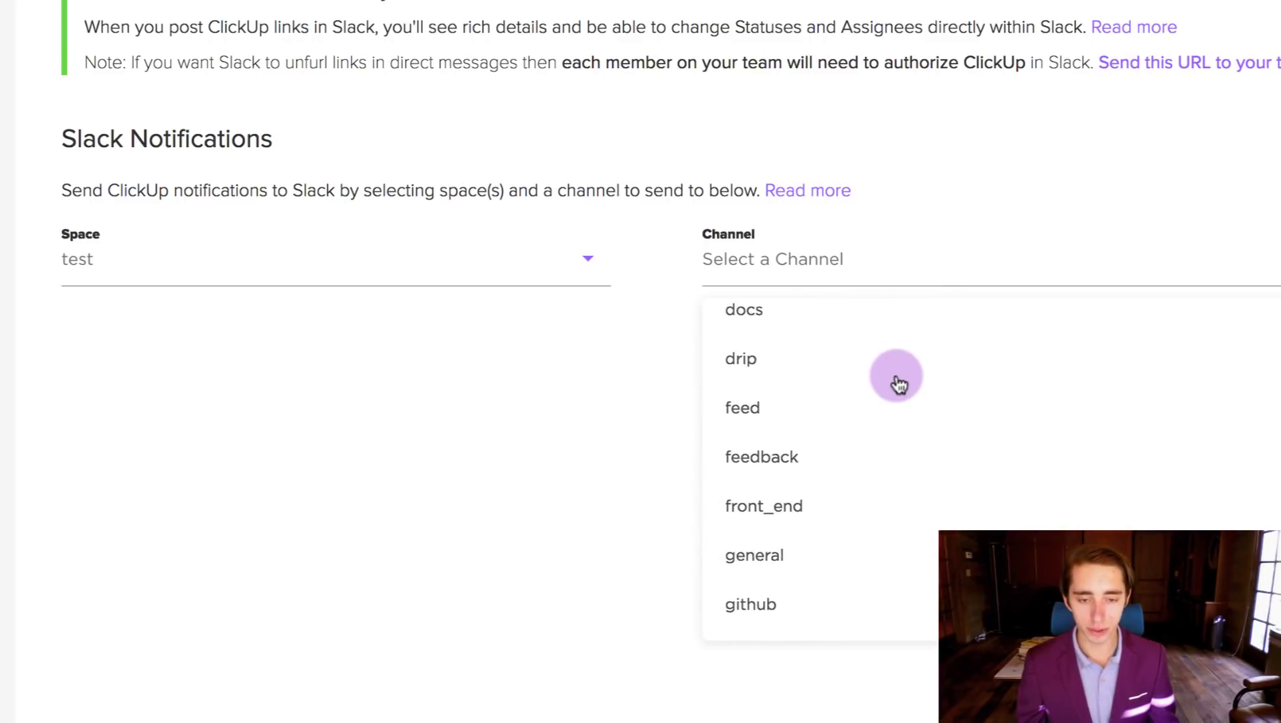
scroll(898, 384, "down", 10)
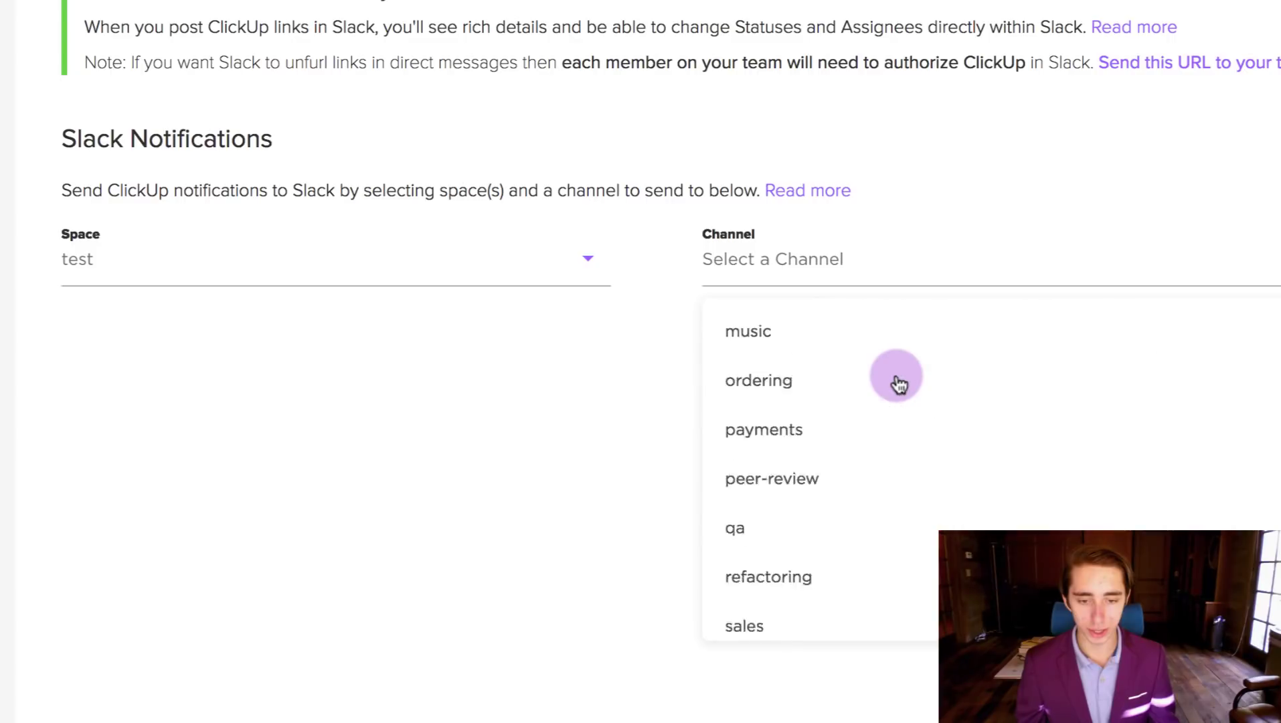
scroll(898, 384, "down", 10)
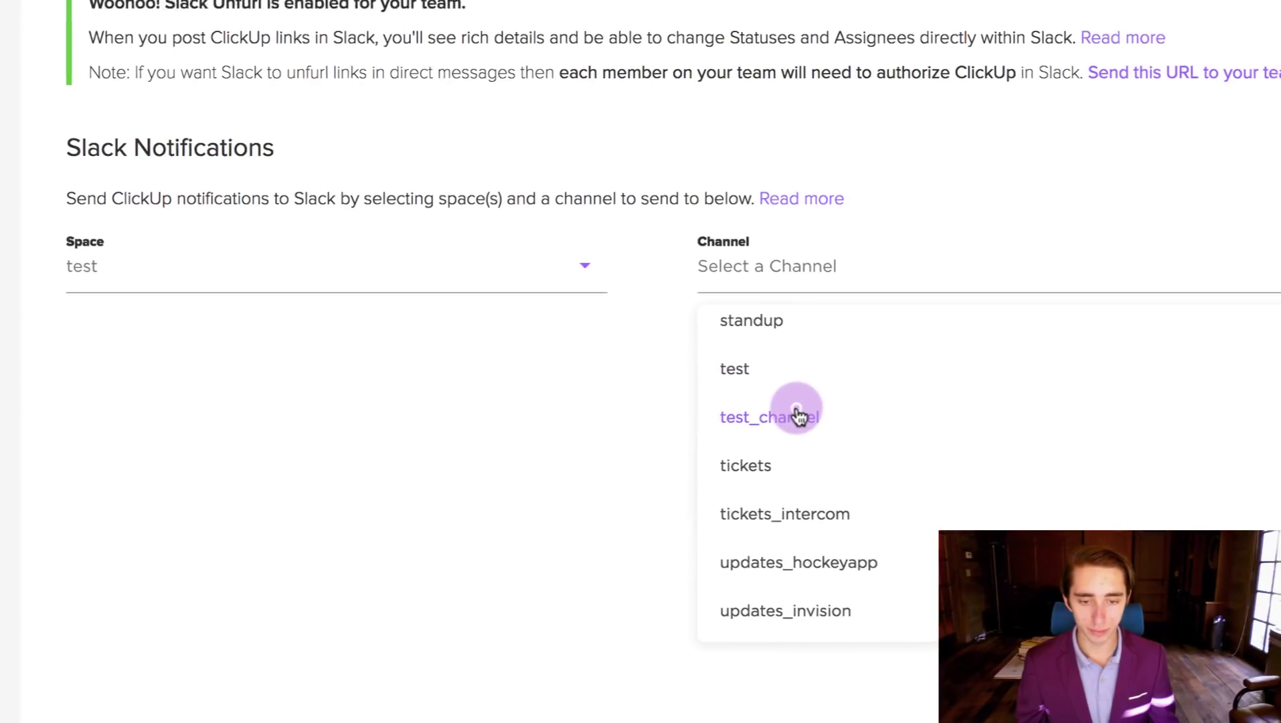
left_click(798, 415)
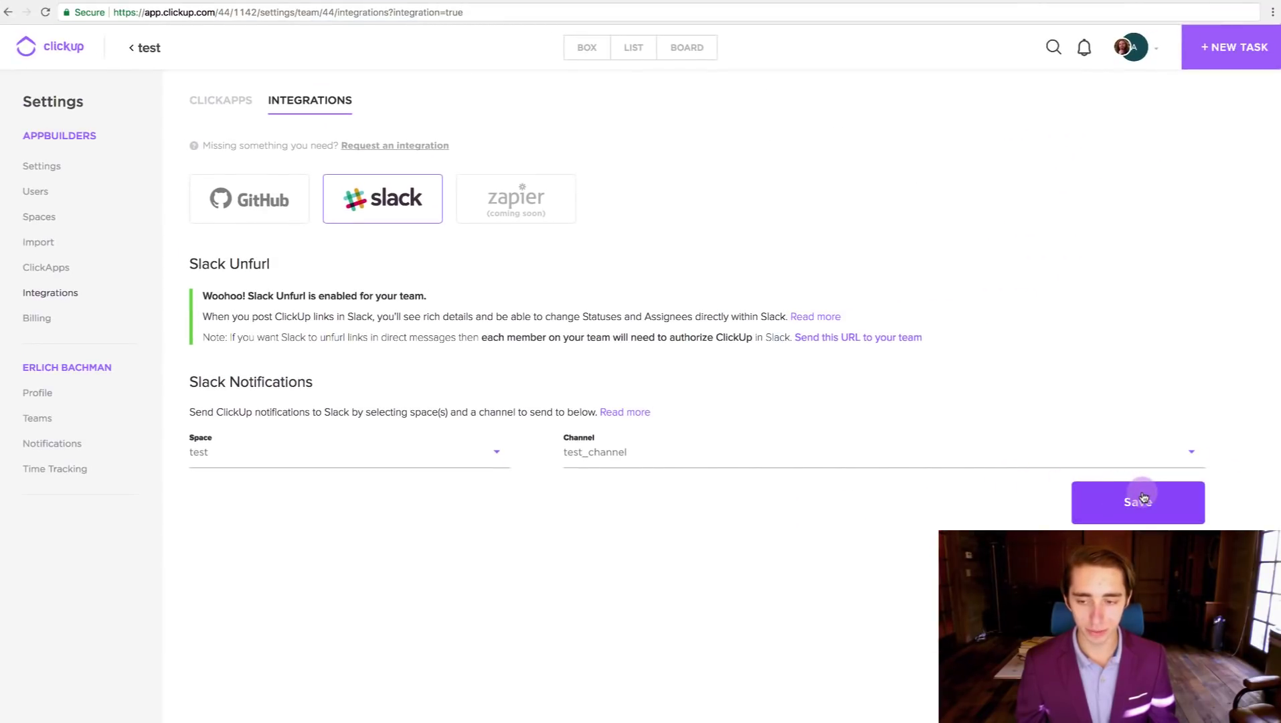
left_click(1144, 497)
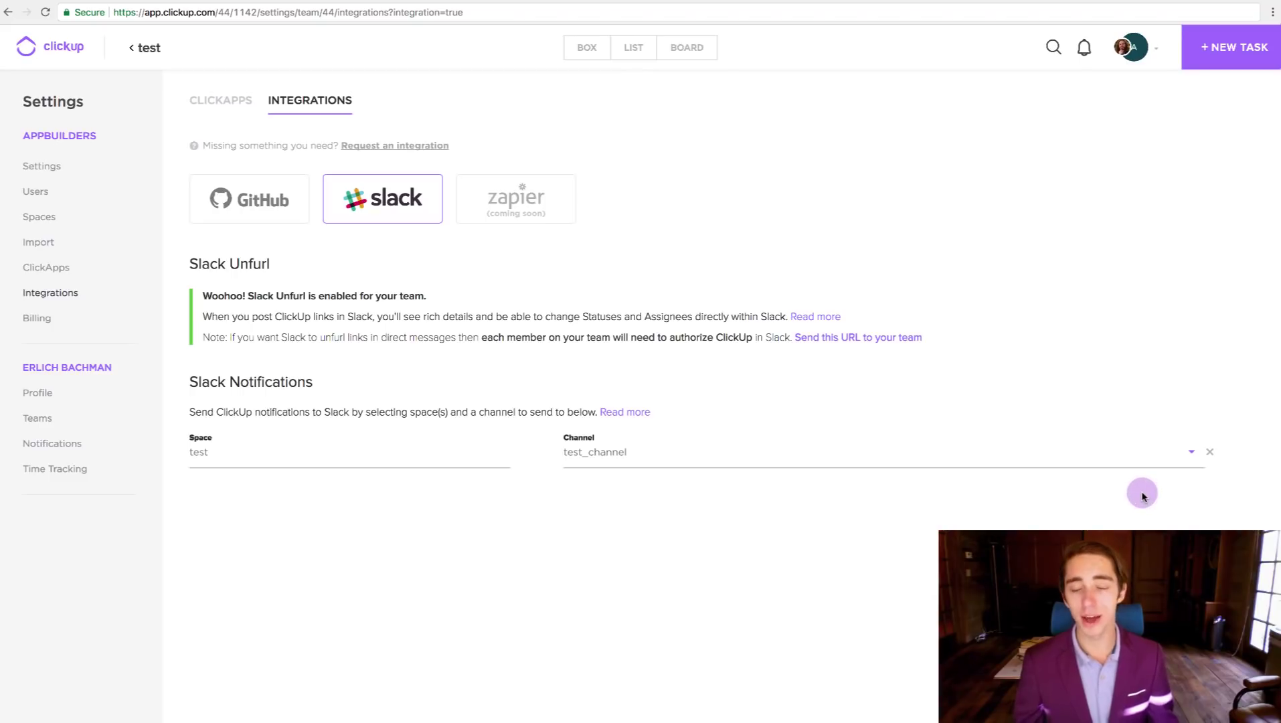